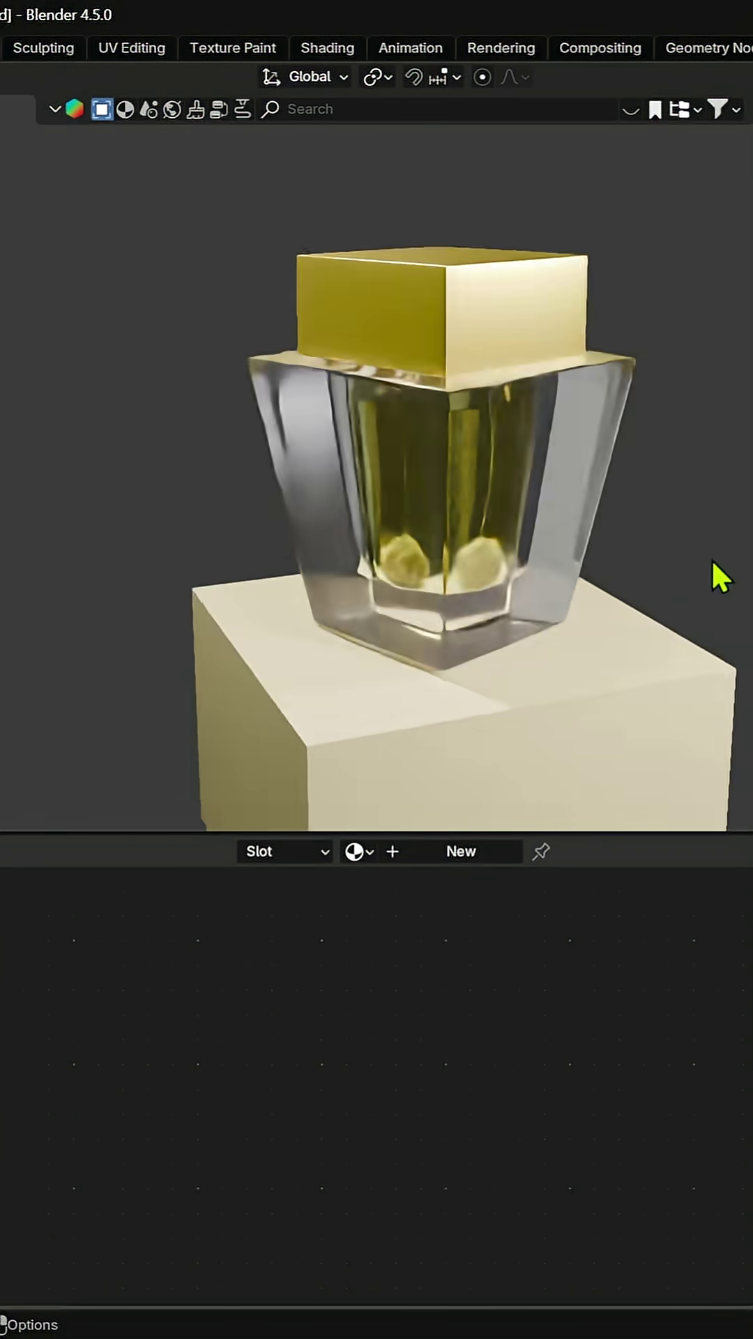
# Look through the scene camera, then leave camera view to see the full layout
pyautogui.press('KP_0')
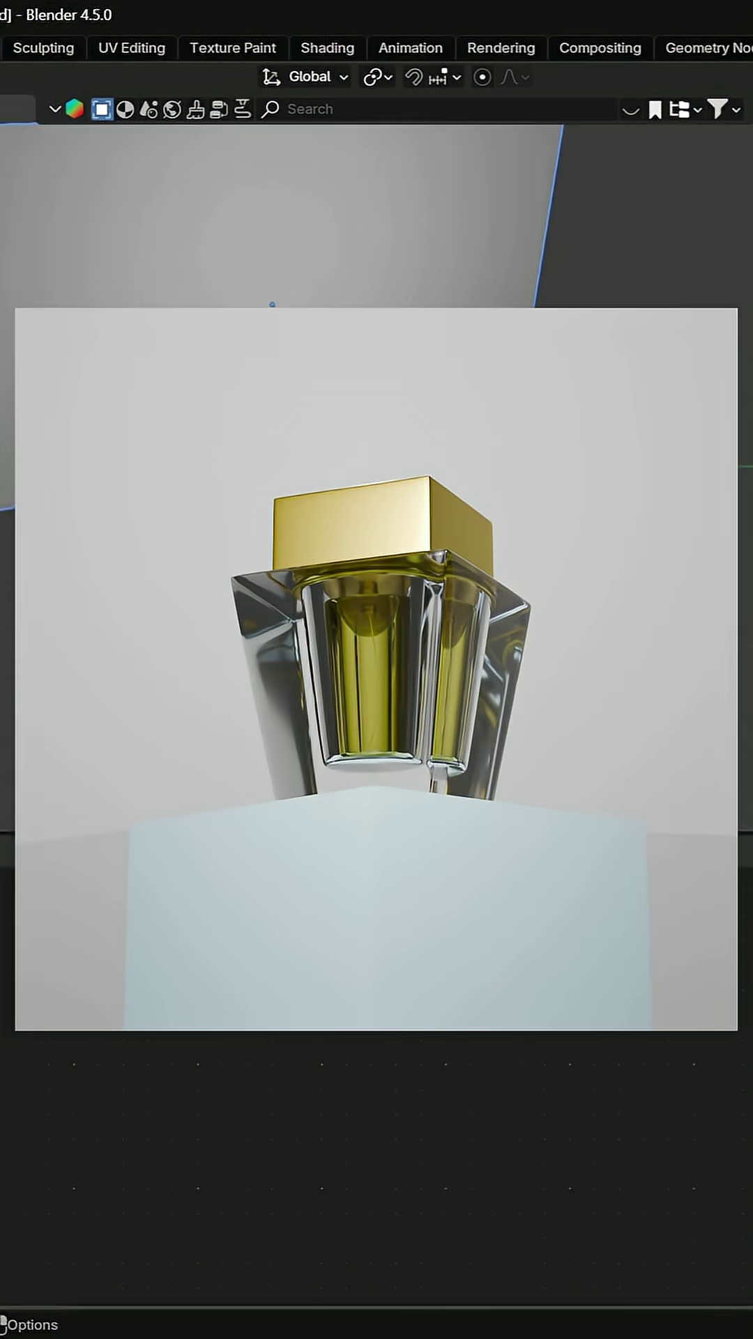
pyautogui.press('KP_0')
pyautogui.scroll(-2, 621, 546)
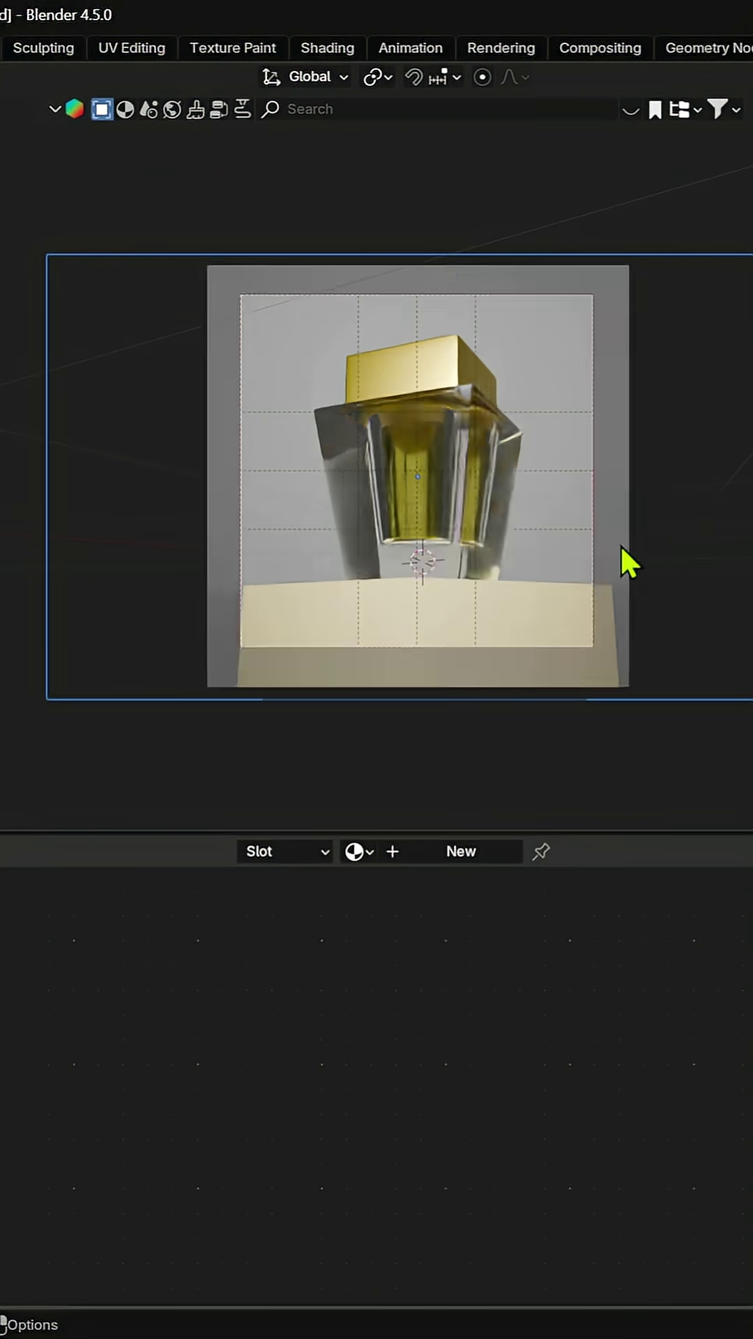
pyautogui.scroll(1, 536, 508)
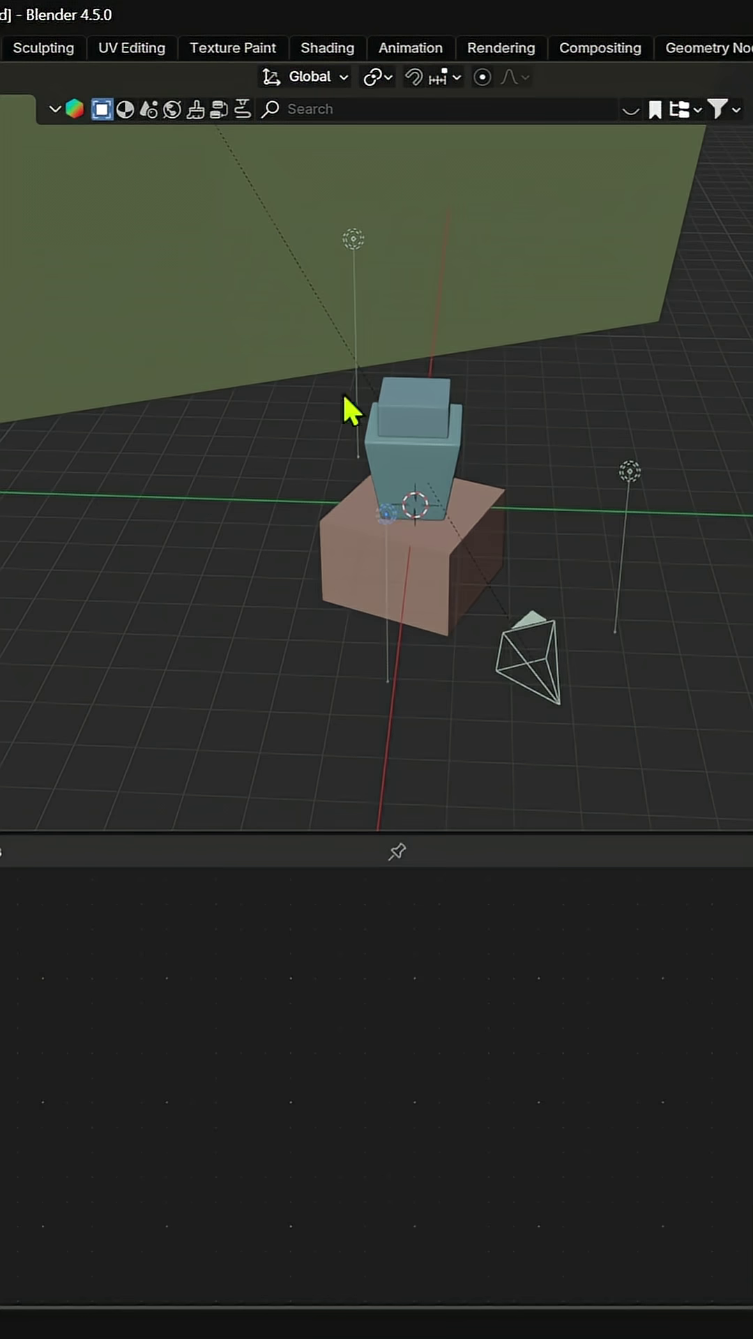
pyautogui.click(351, 312)
pyautogui.click(402, 511)
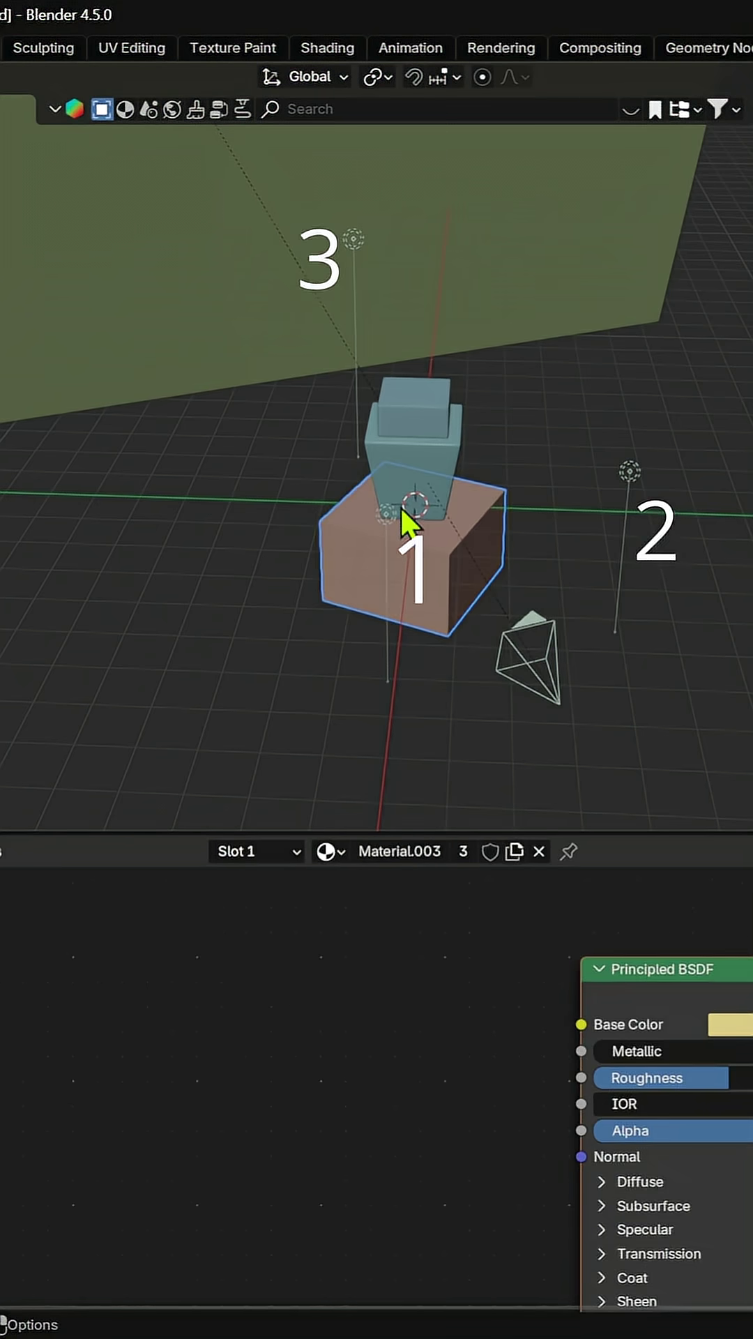
pyautogui.keyDown('shift'); pyautogui.click(401, 507); pyautogui.keyUp('shift')
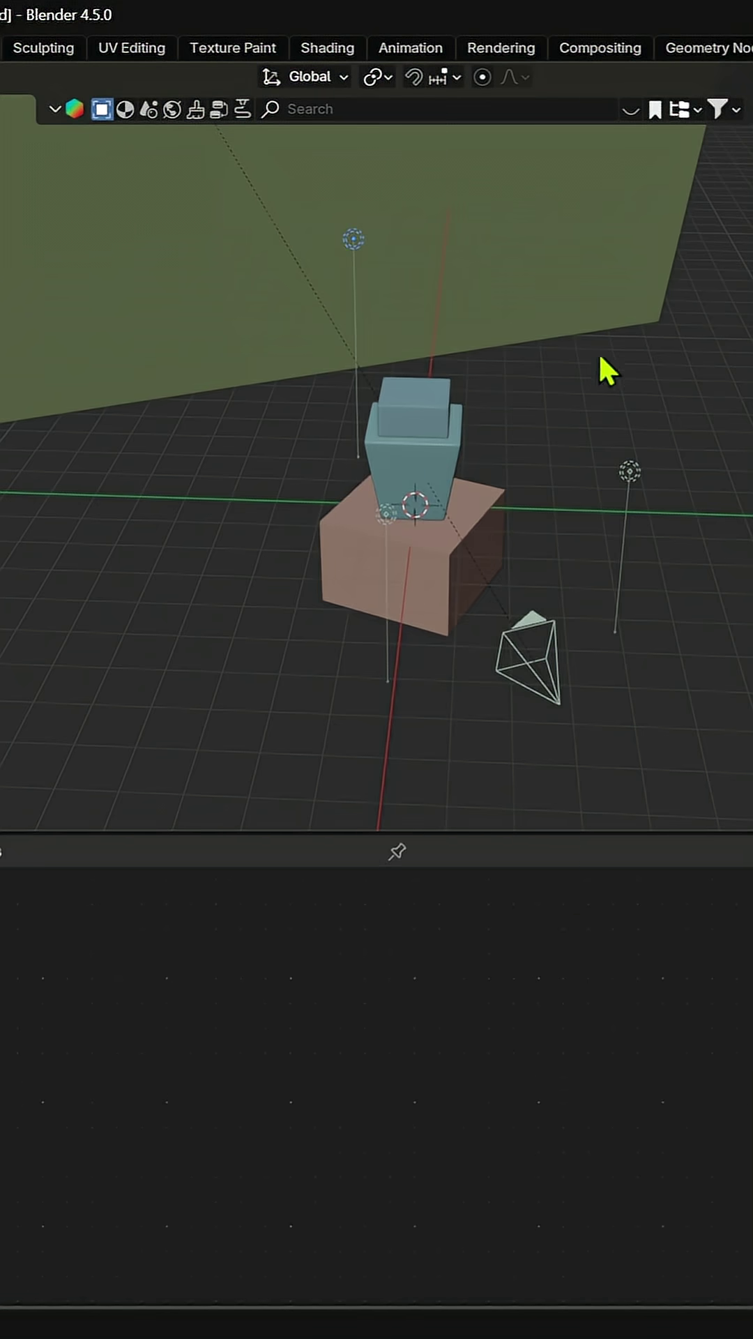
pyautogui.moveTo(600, 354)
pyautogui.mouseDown(button='middle')
pyautogui.moveTo(509, 336)
pyautogui.moveTo(549, 310)
pyautogui.mouseUp(button='middle')
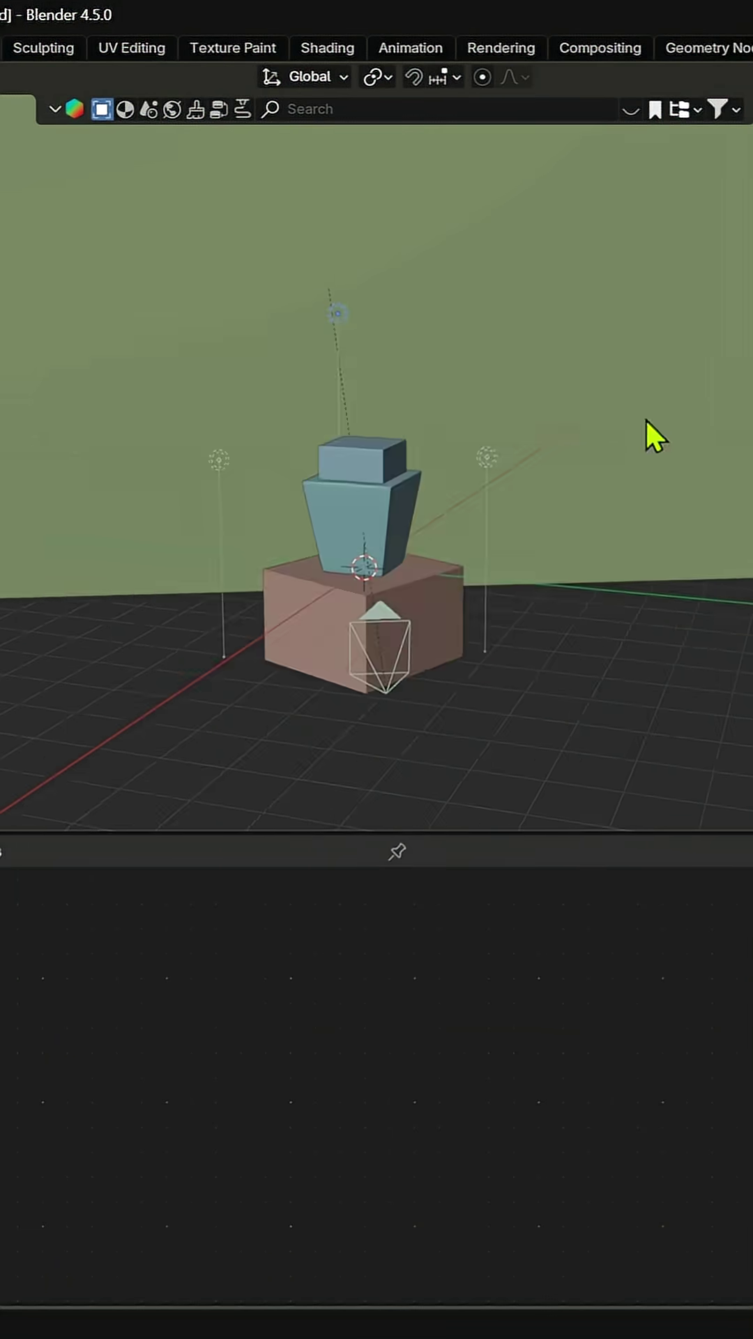
pyautogui.moveTo(645, 419)
pyautogui.mouseDown(button='middle')
pyautogui.moveTo(671, 506)
pyautogui.moveTo(569, 561)
pyautogui.moveTo(561, 508)
pyautogui.mouseUp(button='middle')
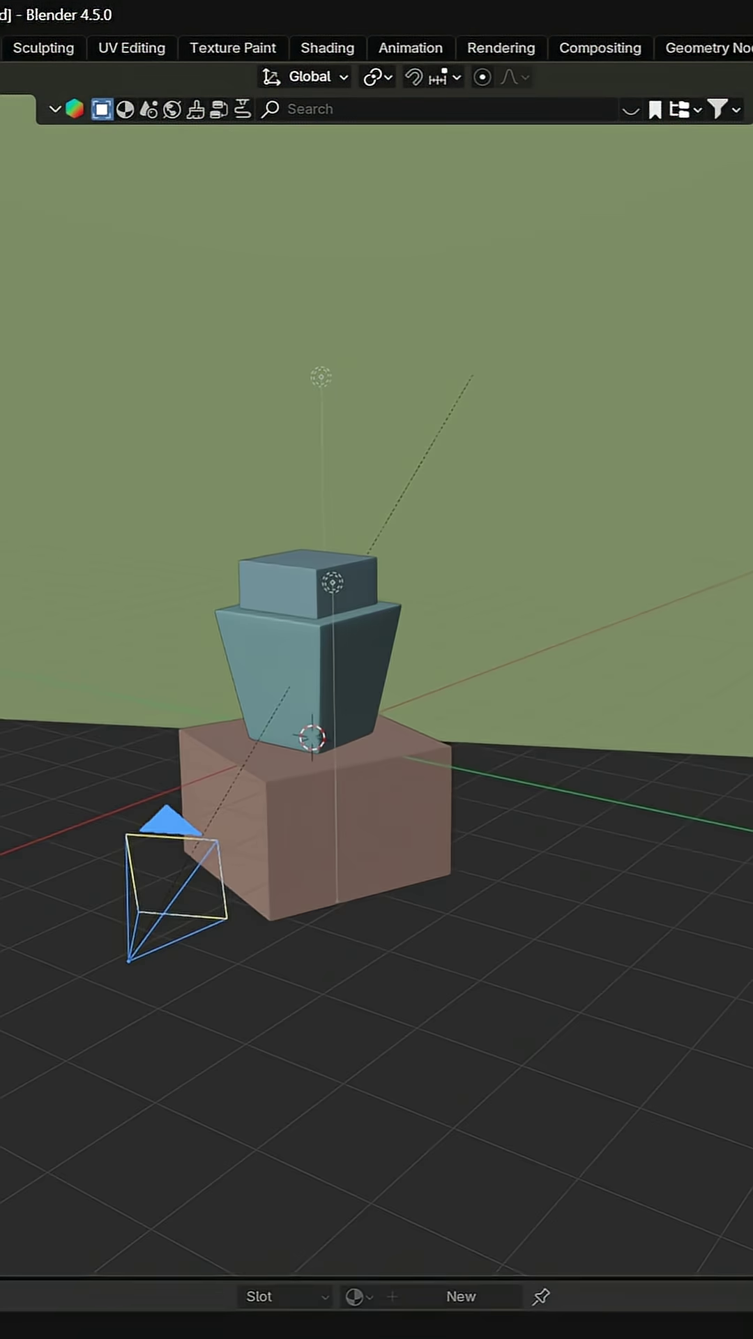
# Preview the camera shot of the bottle in Rendered shading
pyautogui.press('KP_0')
pyautogui.press('z')
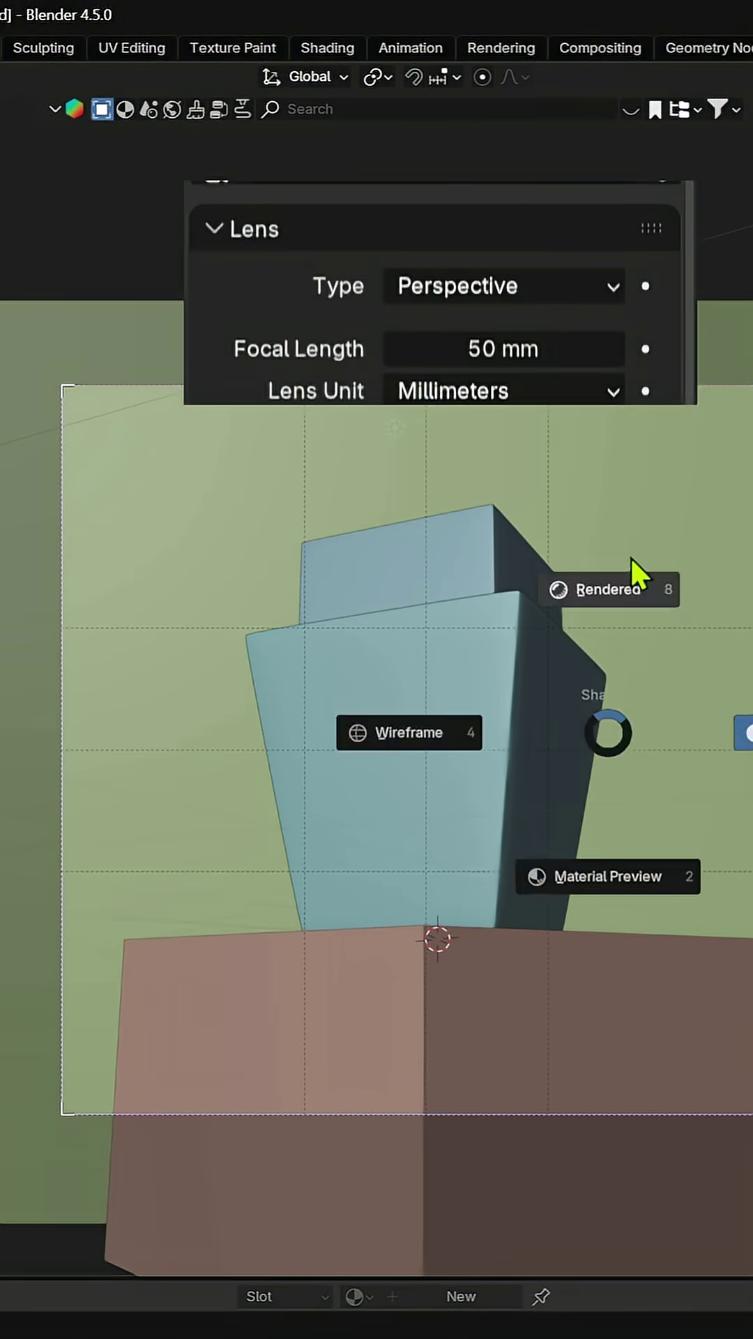
pyautogui.click(631, 557)
# Return to Solid shading, leave camera view and orbit out for a wider scene view
pyautogui.press('z')
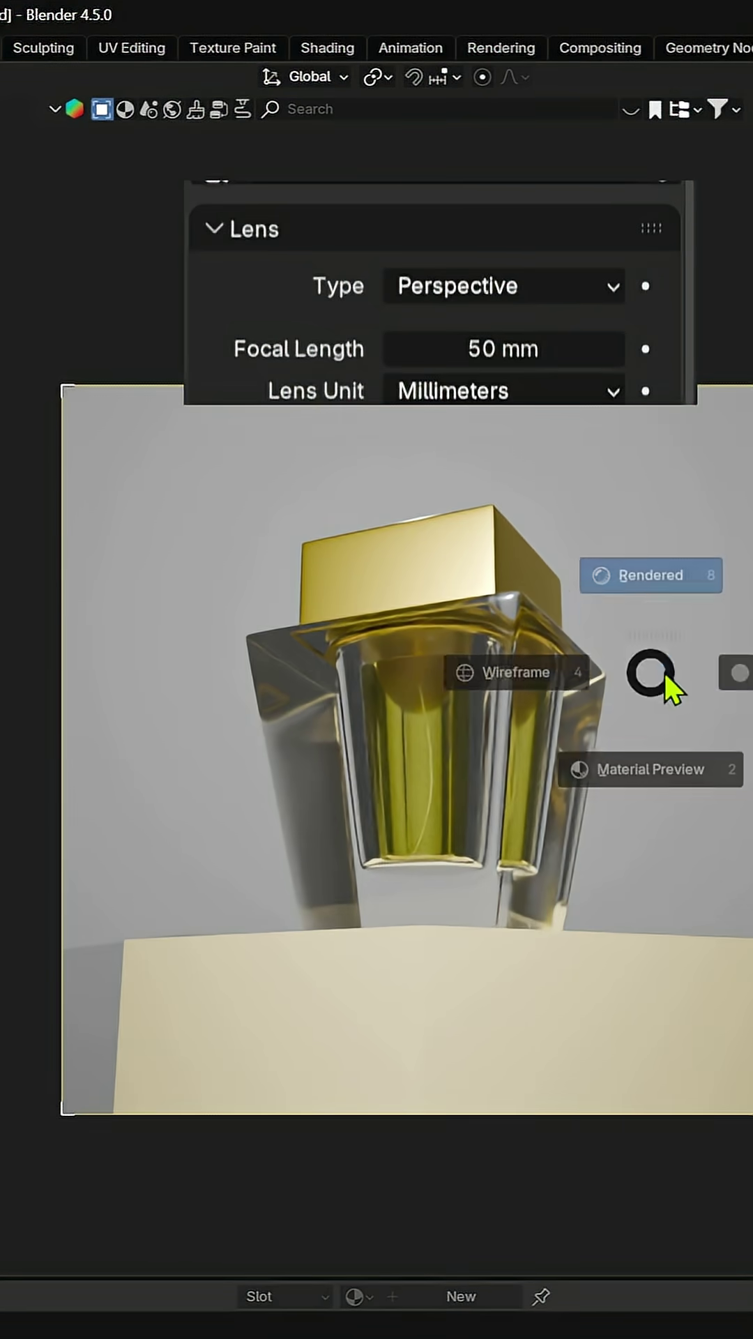
pyautogui.click(733, 673)
pyautogui.press('KP_0')
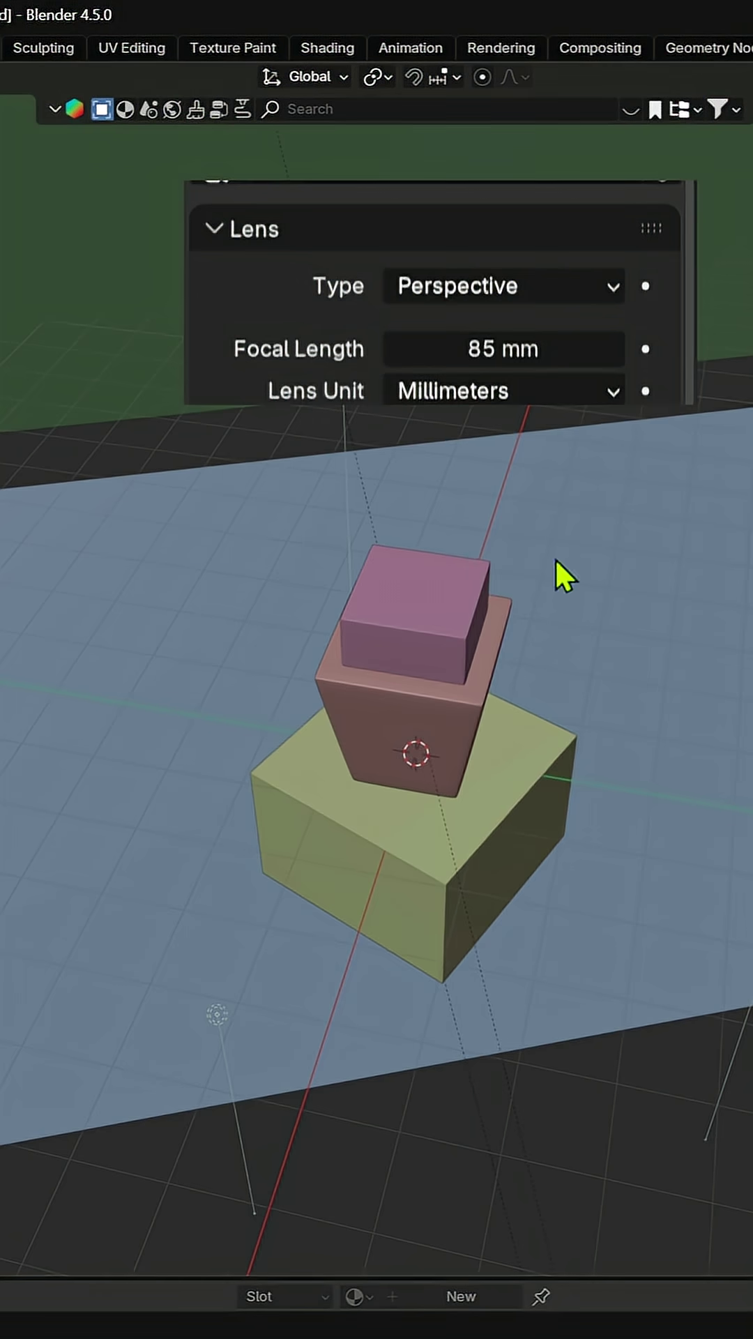
pyautogui.moveTo(556, 560)
pyautogui.mouseDown(button='middle')
pyautogui.moveTo(301, 899)
pyautogui.moveTo(526, 842)
pyautogui.mouseUp(button='middle')
pyautogui.click(168, 966)
pyautogui.click(16, 794)
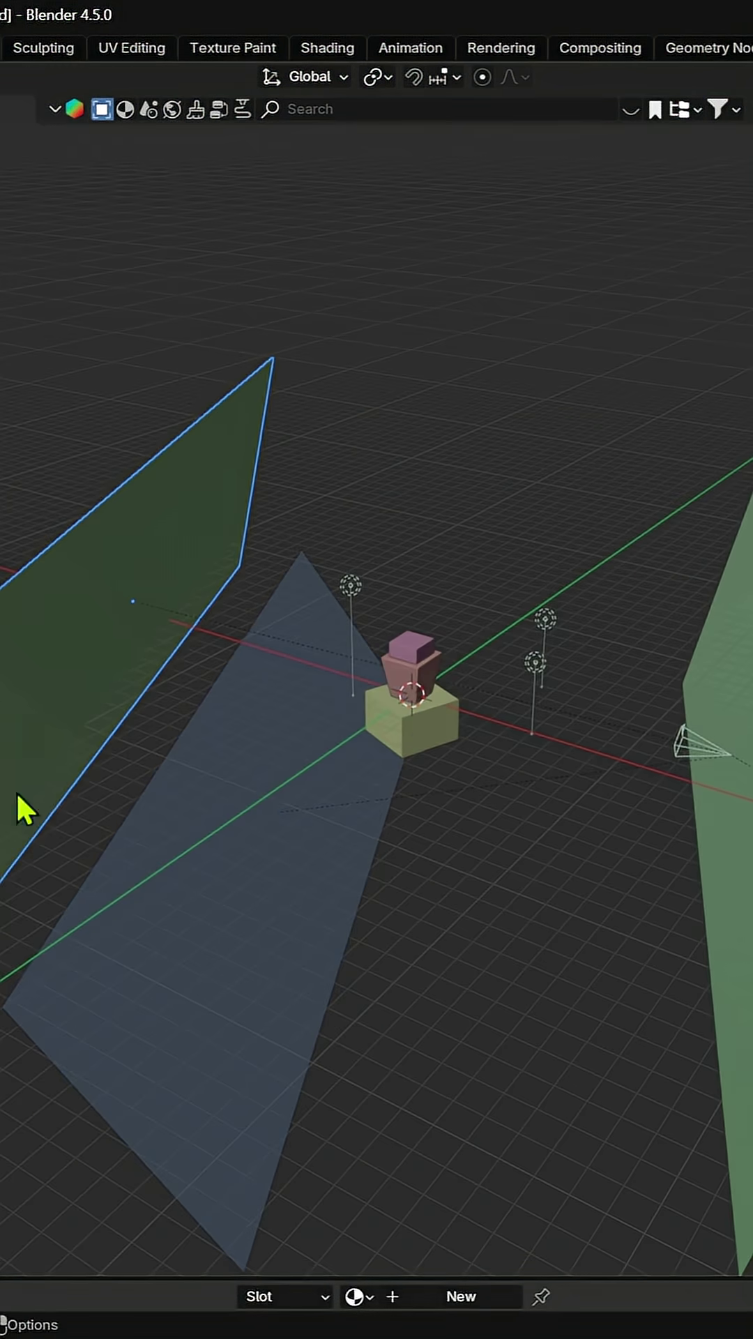
pyautogui.click(149, 965)
pyautogui.click(712, 1046)
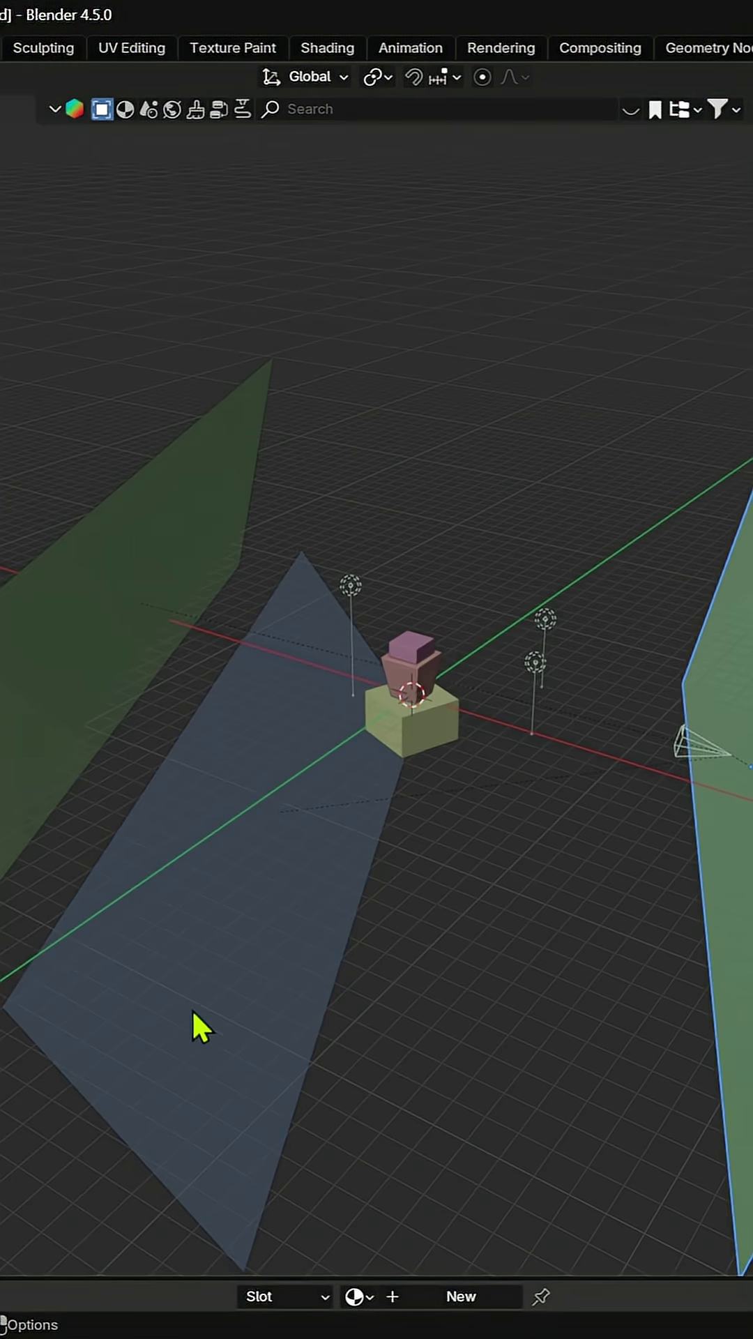
pyautogui.click(194, 1025)
pyautogui.click(42, 796)
pyautogui.click(89, 890)
pyautogui.click(704, 991)
pyautogui.moveTo(703, 991)
pyautogui.mouseDown(button='middle')
pyautogui.moveTo(555, 888)
pyautogui.moveTo(548, 854)
pyautogui.mouseUp(button='middle')
pyautogui.press('KP_0')
pyautogui.press('z')
pyautogui.click(667, 615)
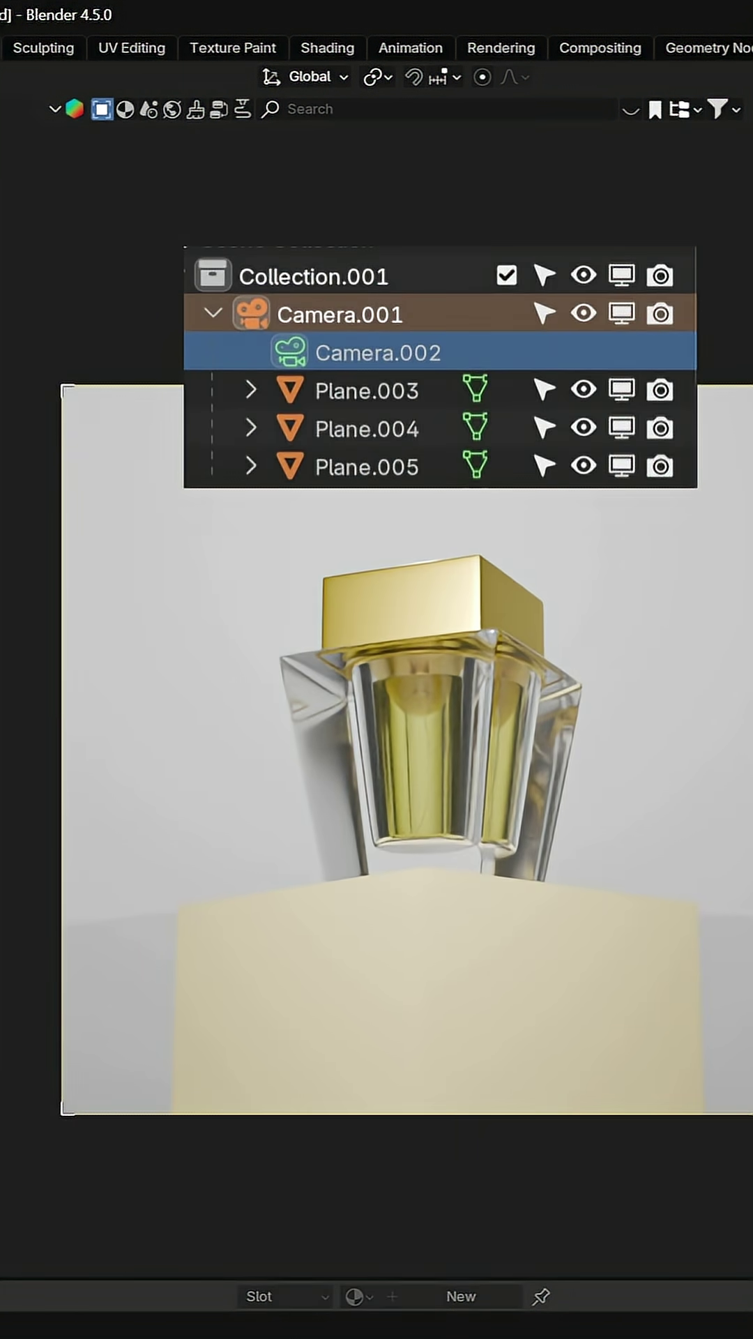
pyautogui.click(575, 430)
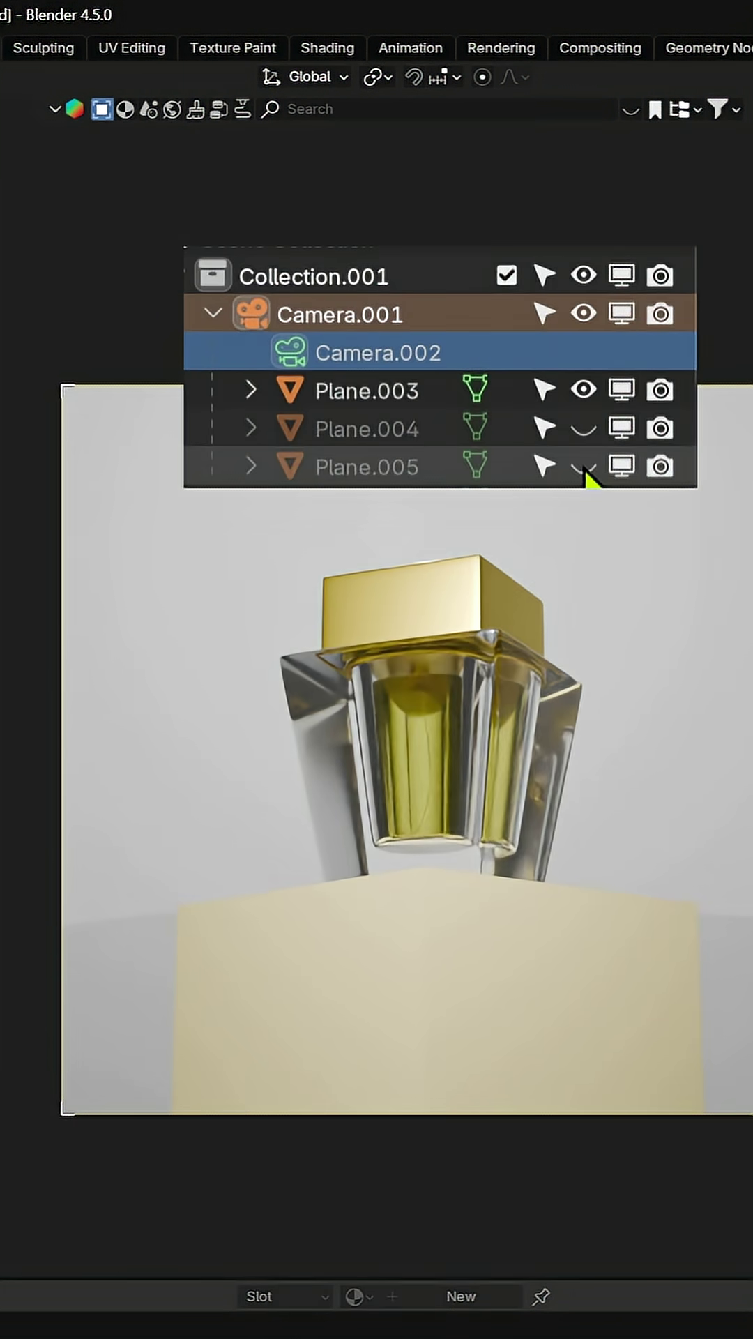
pyautogui.click(583, 466)
pyautogui.moveTo(585, 438); pyautogui.dragTo(582, 471)
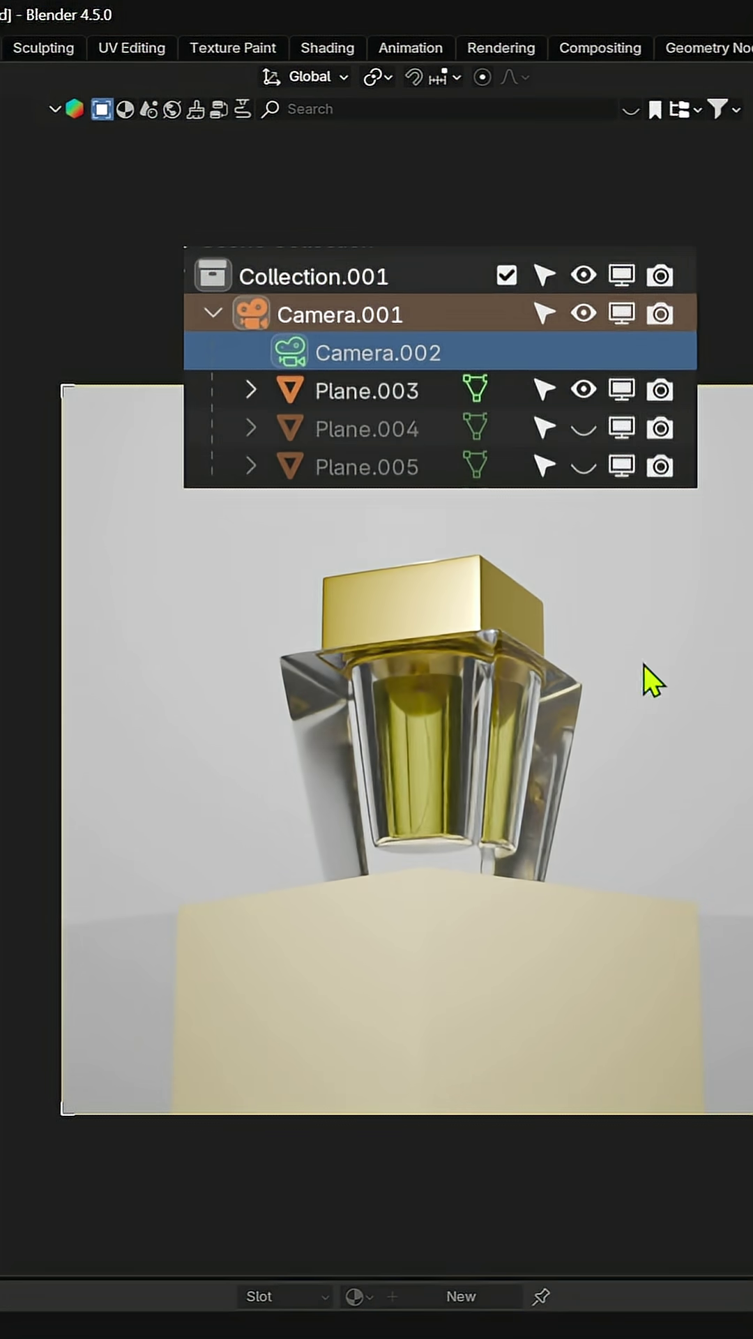
pyautogui.click(583, 467)
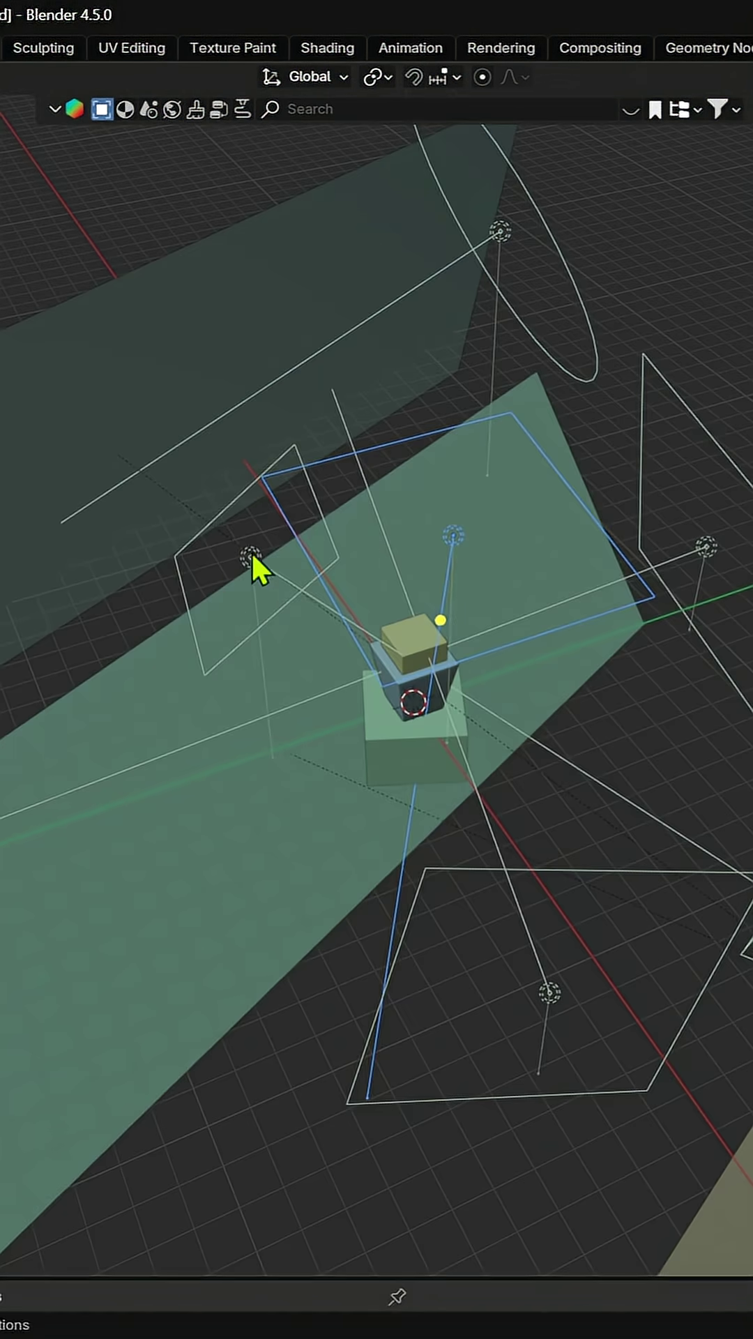
# Select the background area light behind the large backdrop plane
pyautogui.click(430, 756)
pyautogui.click(543, 1003)
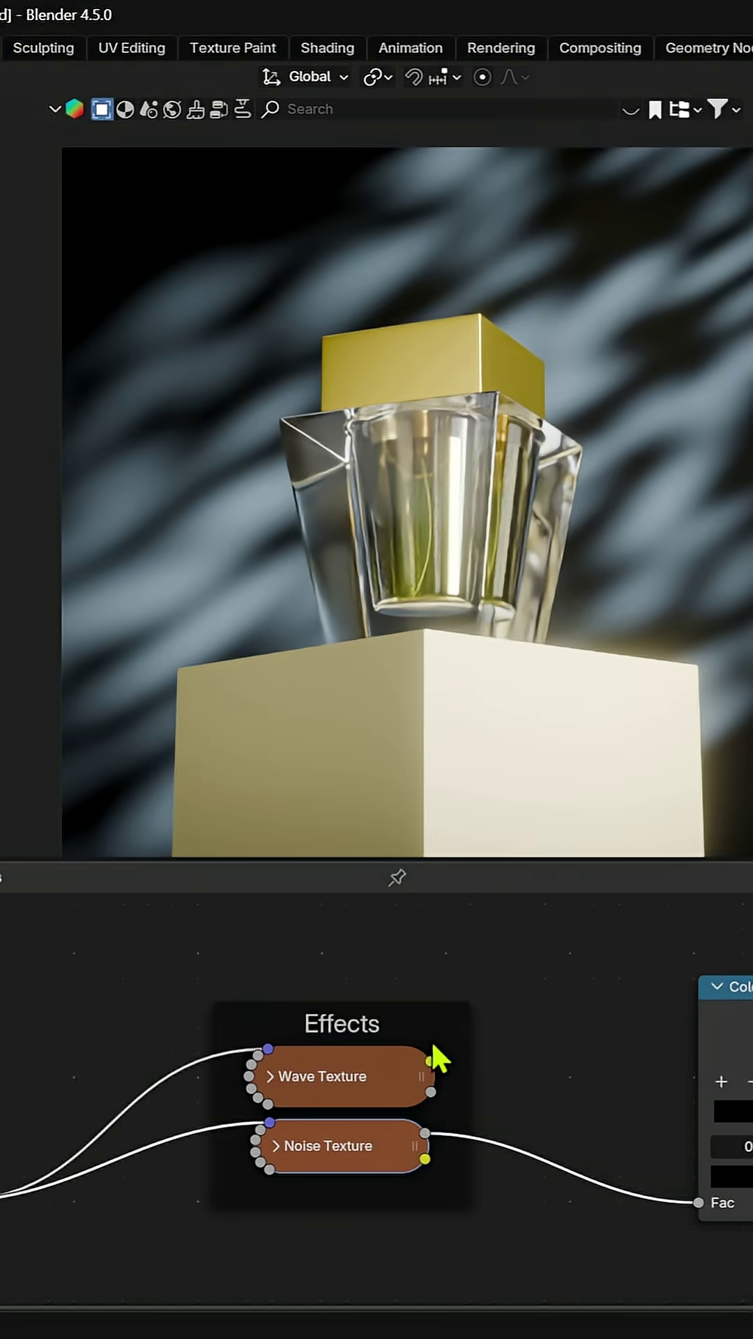
# Connect the Wave Texture output to the Color Ramp's Fac input
pyautogui.moveTo(431, 1093)
pyautogui.mouseDown()
pyautogui.moveTo(564, 1131)
pyautogui.moveTo(698, 1202)
pyautogui.mouseUp()
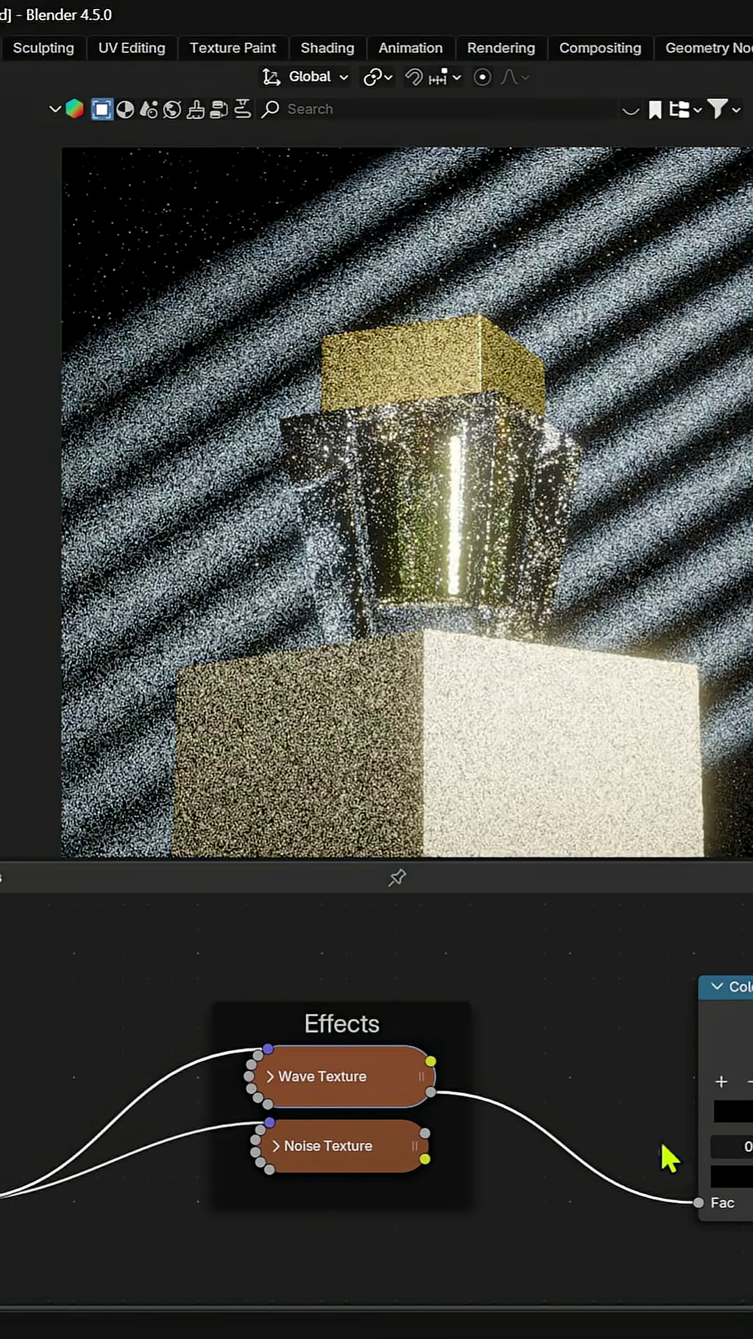